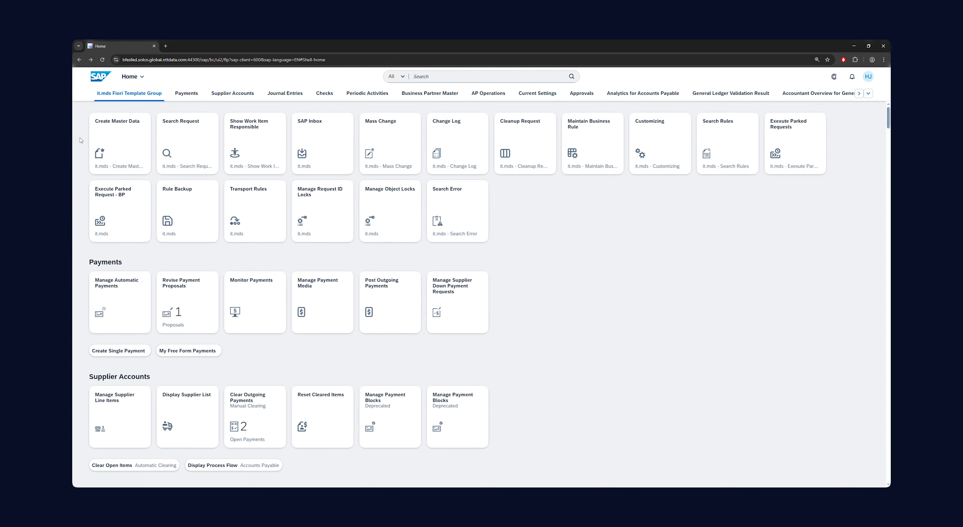
Open the Create Master Data app for a new material request and check its available request actions.
{"action": "left_click", "coordinate": [117, 134]}
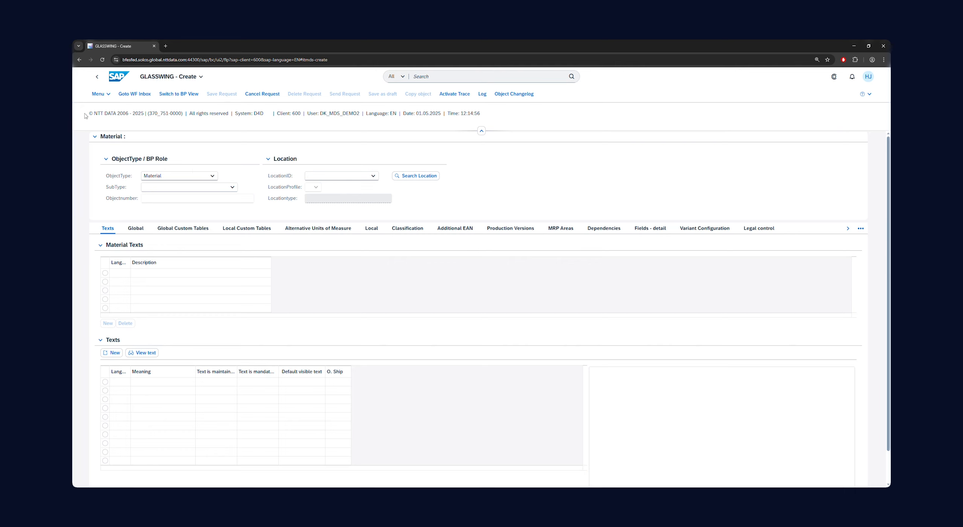
{"action": "left_click", "coordinate": [110, 95]}
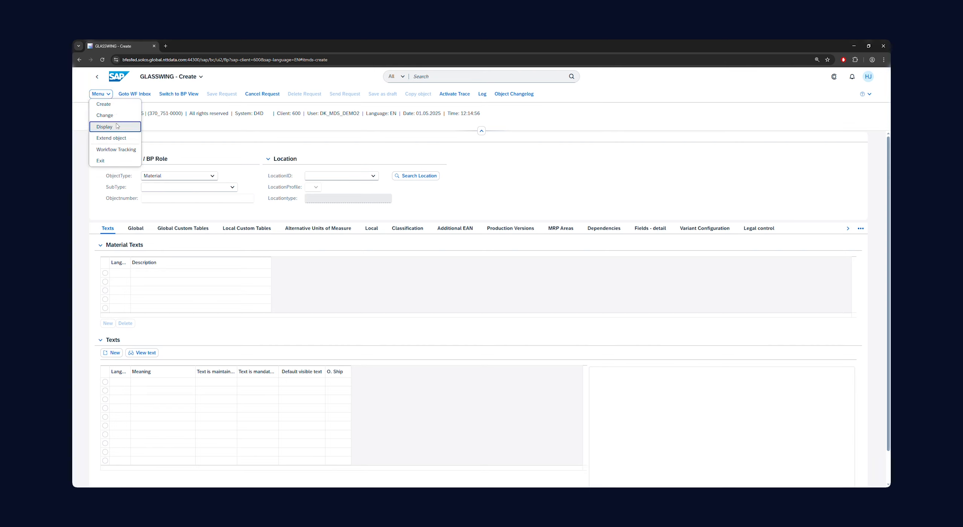
{"action": "left_click", "coordinate": [83, 117]}
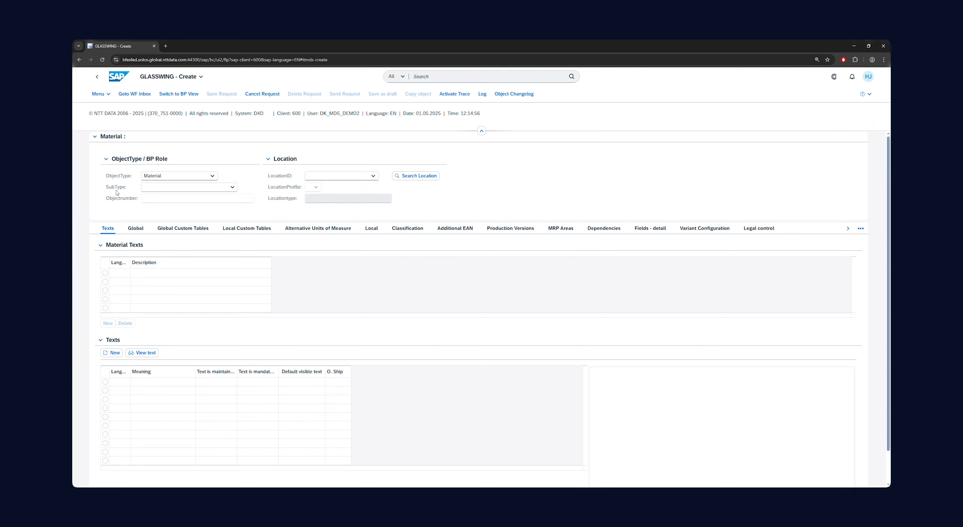
Set the material's subtype to Finished goods (FERT) and its location to Walldorf DE (1010).
{"action": "left_click", "coordinate": [233, 188]}
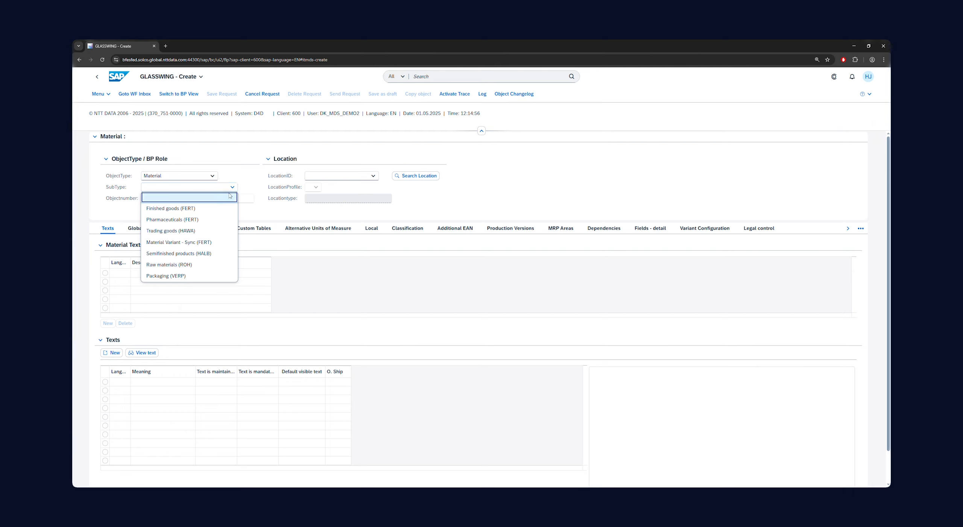
{"action": "left_click", "coordinate": [198, 209]}
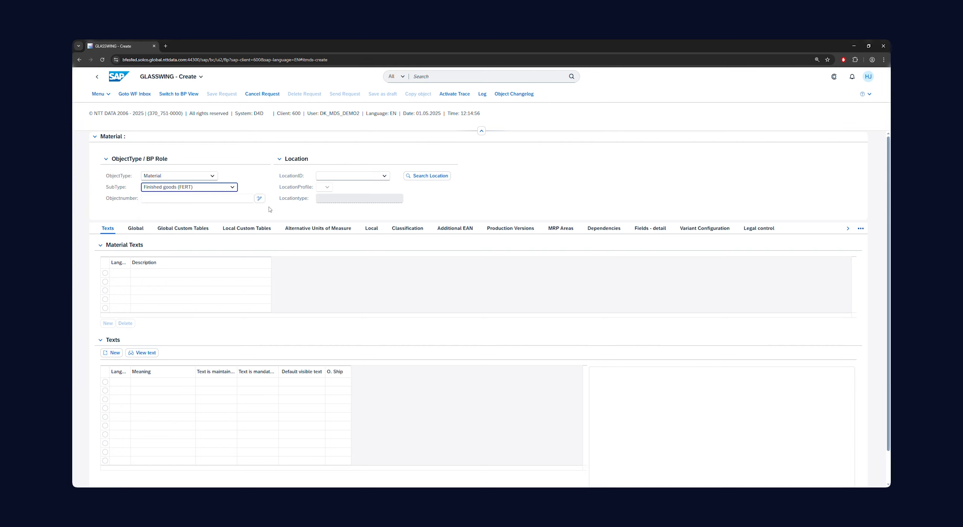
{"action": "left_click", "coordinate": [356, 175]}
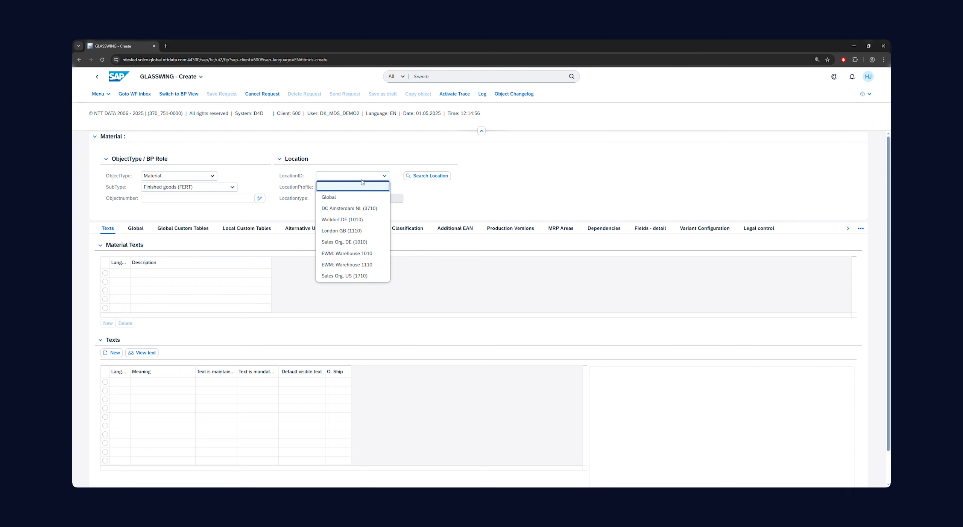
{"action": "left_click", "coordinate": [345, 221]}
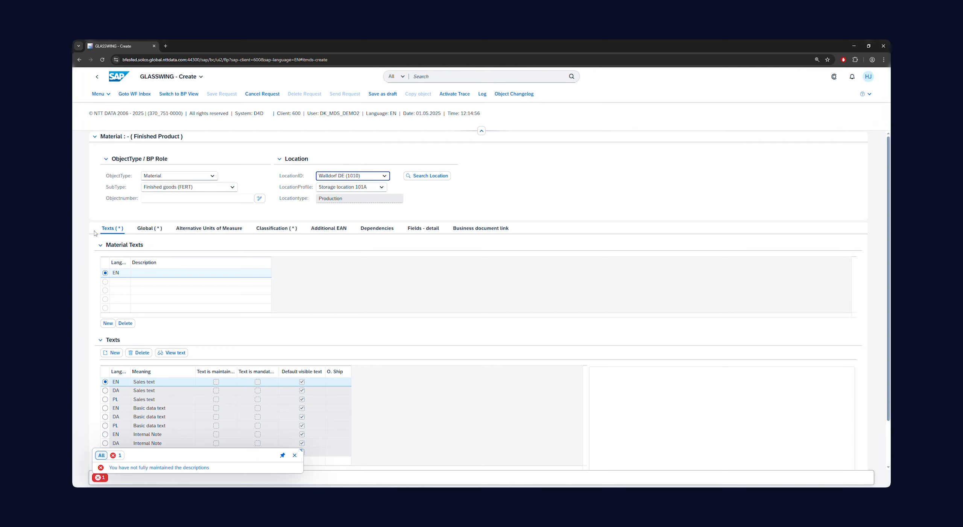
Enter "Demo material" as the English material description.
{"action": "left_click", "coordinate": [164, 273]}
{"action": "left_click", "coordinate": [164, 279]}
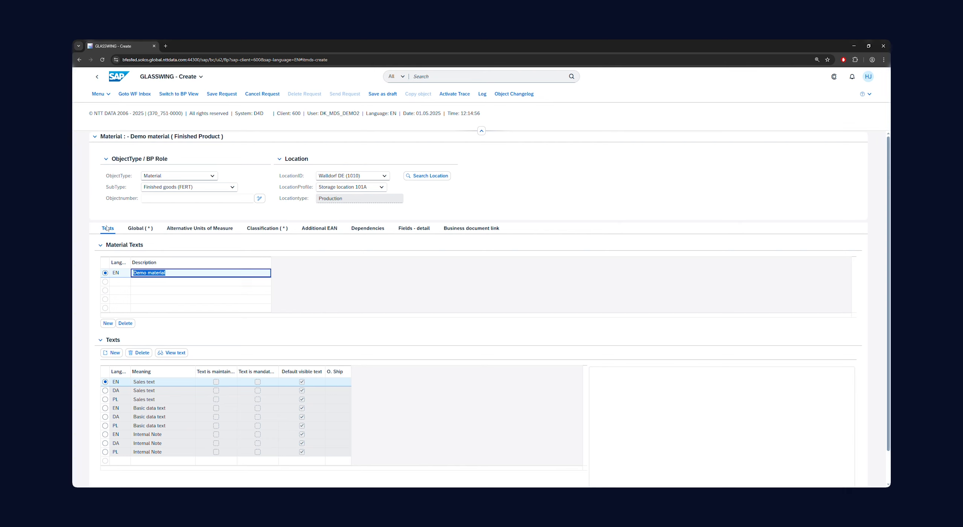
Examine the material's global data fields, collapsing and re-expanding the Status Codes group.
{"action": "left_click", "coordinate": [141, 229]}
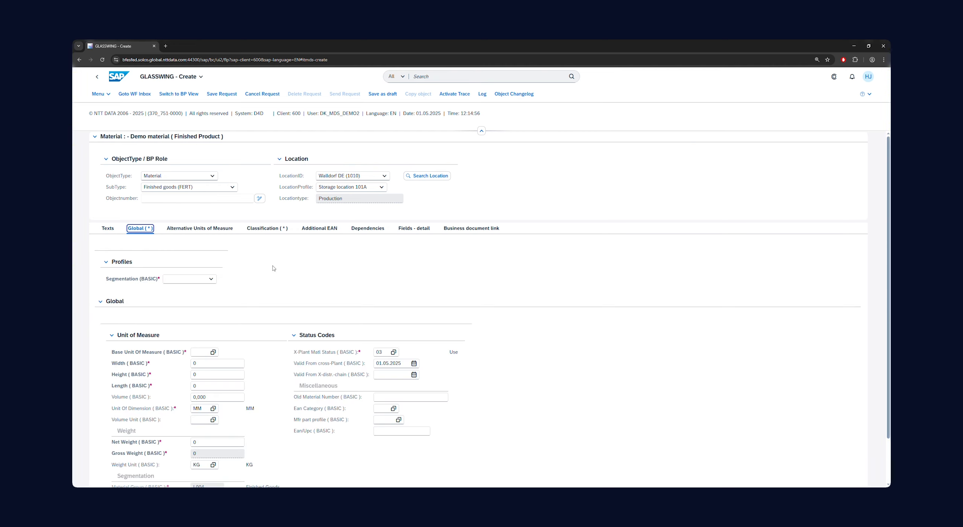
{"action": "scroll", "coordinate": [276, 263], "scroll_direction": "down", "scroll_amount": 1}
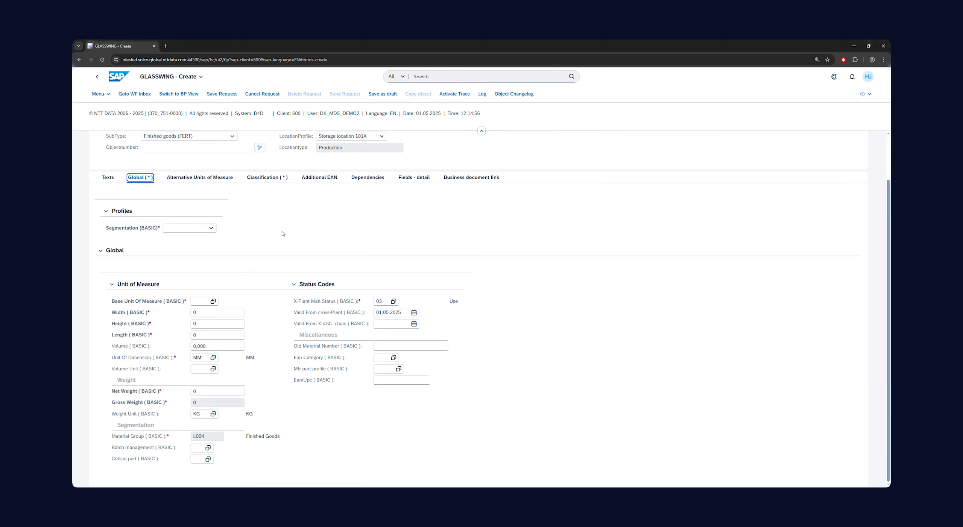
{"action": "left_click_drag", "start_coordinate": [142, 231], "coordinate": [157, 231]}
{"action": "left_click", "coordinate": [148, 230]}
{"action": "left_click", "coordinate": [267, 227]}
{"action": "left_click", "coordinate": [317, 285]}
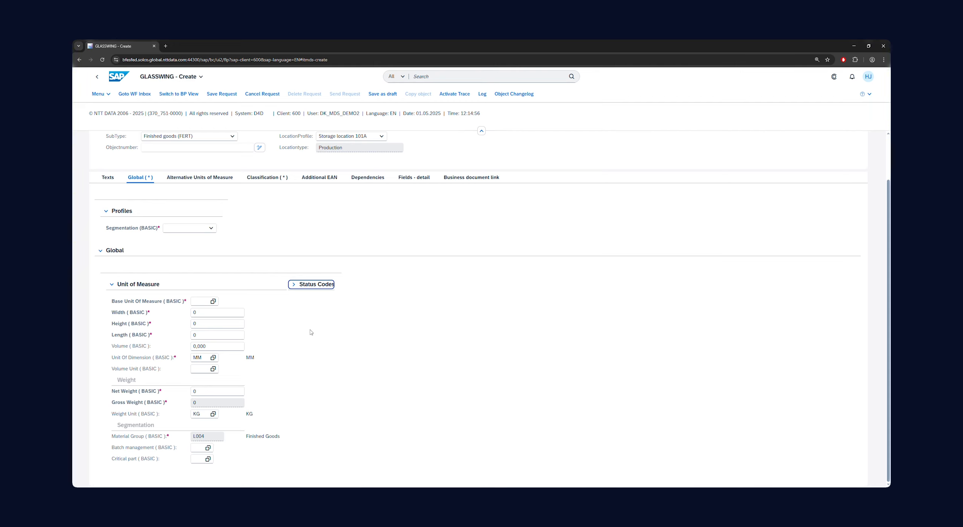
{"action": "left_click", "coordinate": [310, 284]}
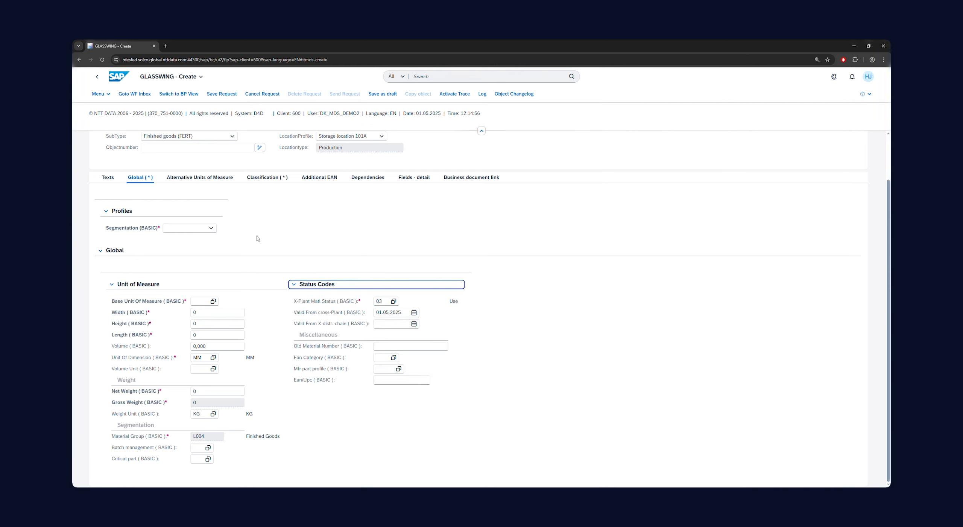
Set the segmentation profile to Standard and choose PC (Piece) as the base unit of measure.
{"action": "left_click", "coordinate": [212, 229]}
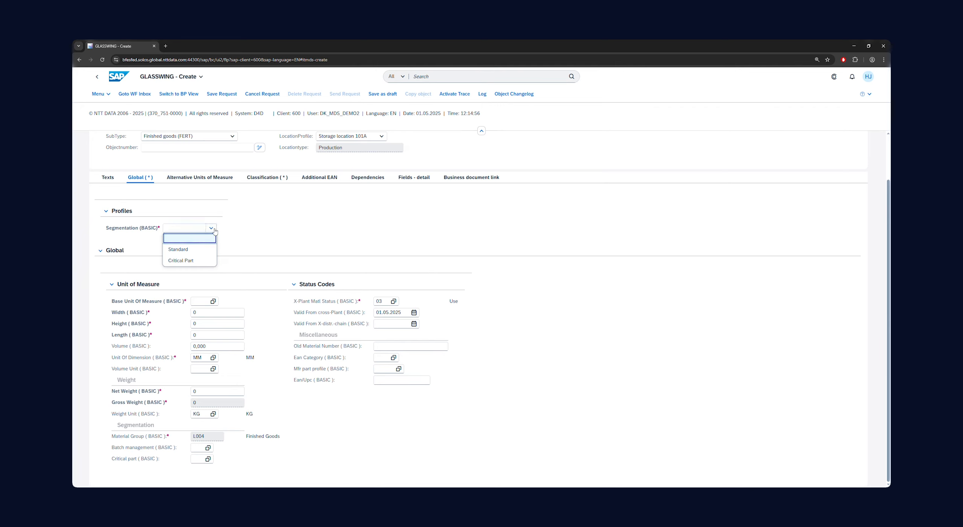
{"action": "left_click", "coordinate": [202, 251]}
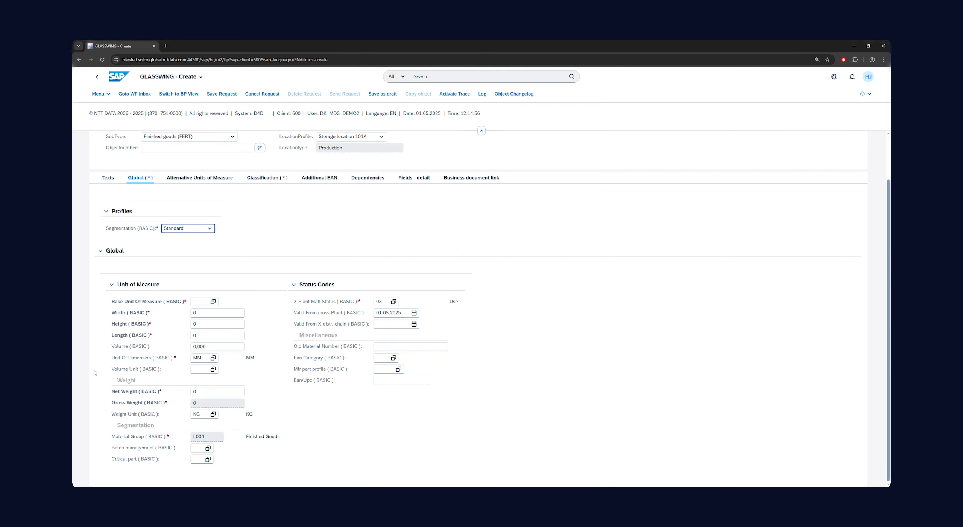
{"action": "left_click", "coordinate": [214, 302]}
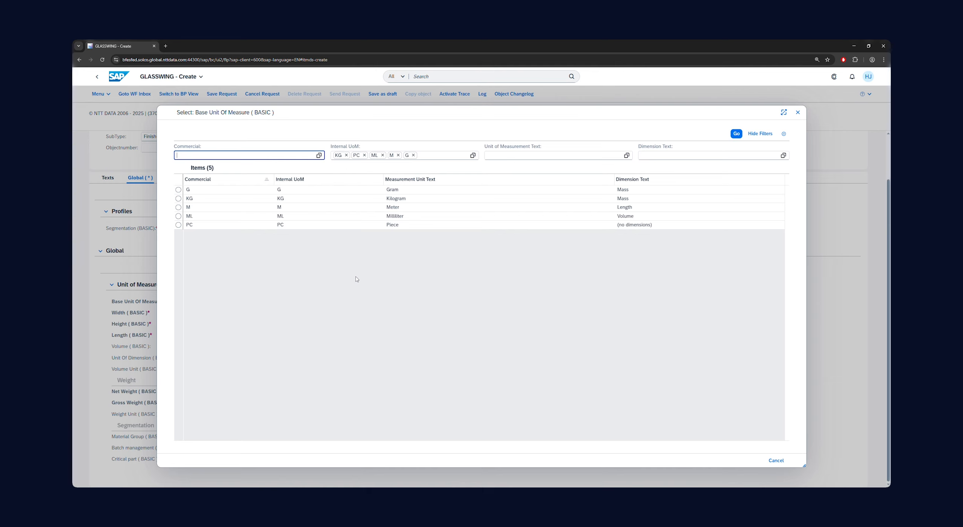
{"action": "left_click", "coordinate": [357, 228]}
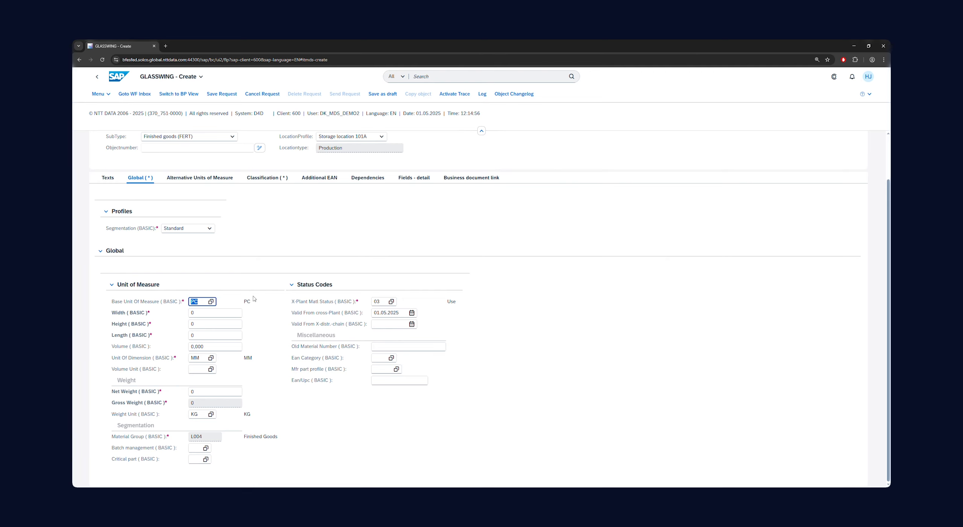
{"action": "left_click", "coordinate": [265, 303]}
Set the material's dimensions to width 5, height 4 and length 3 mm.
{"action": "left_click", "coordinate": [212, 317]}
{"action": "type", "text": "5"}
{"action": "key", "text": "Tab"}
{"action": "type", "text": "4"}
{"action": "key", "text": "Tab"}
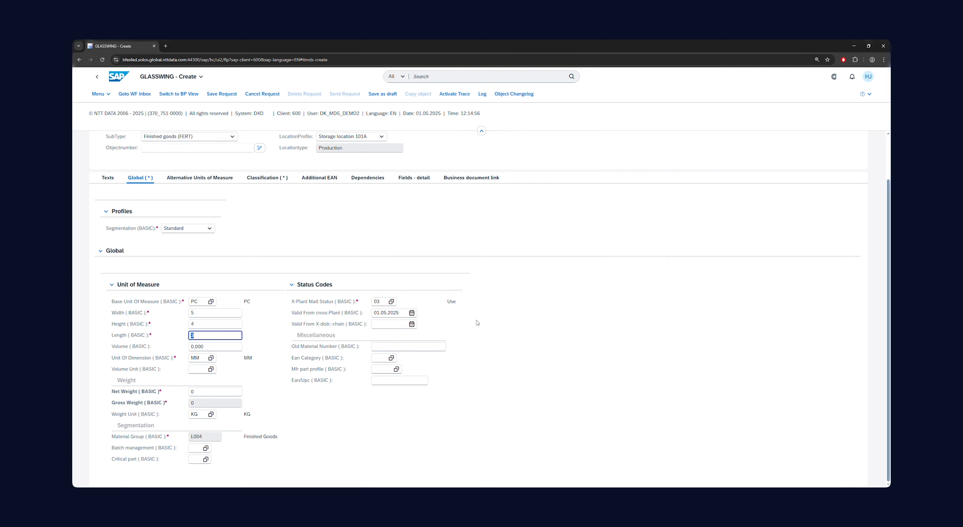
Set the material's net weight to 5 kg.
{"action": "left_click", "coordinate": [208, 395]}
{"action": "type", "text": "5"}
{"action": "key", "text": "Return"}
{"action": "left_click", "coordinate": [208, 407]}
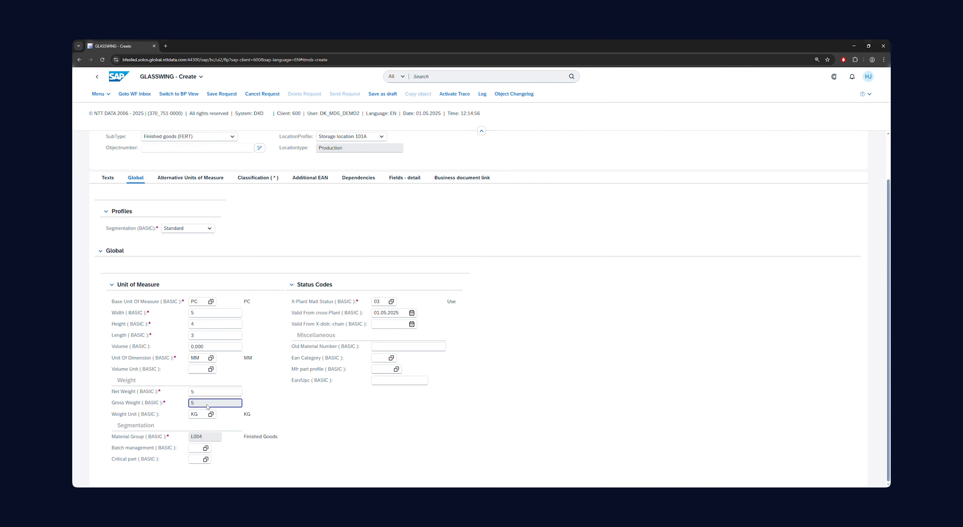
{"action": "left_click", "coordinate": [299, 411]}
In the classification of DEMO_CLASS, set Category 1 to Steel and Category 2 to Tube, leaving Length empty.
{"action": "scroll", "coordinate": [263, 232], "scroll_direction": "up", "scroll_amount": 1}
{"action": "left_click", "coordinate": [258, 210]}
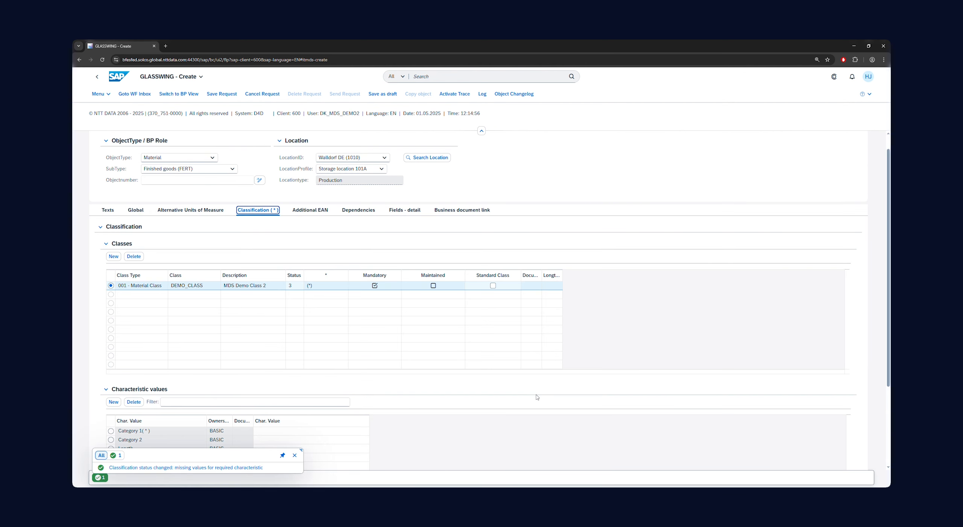
{"action": "scroll", "coordinate": [536, 397], "scroll_direction": "down", "scroll_amount": 1}
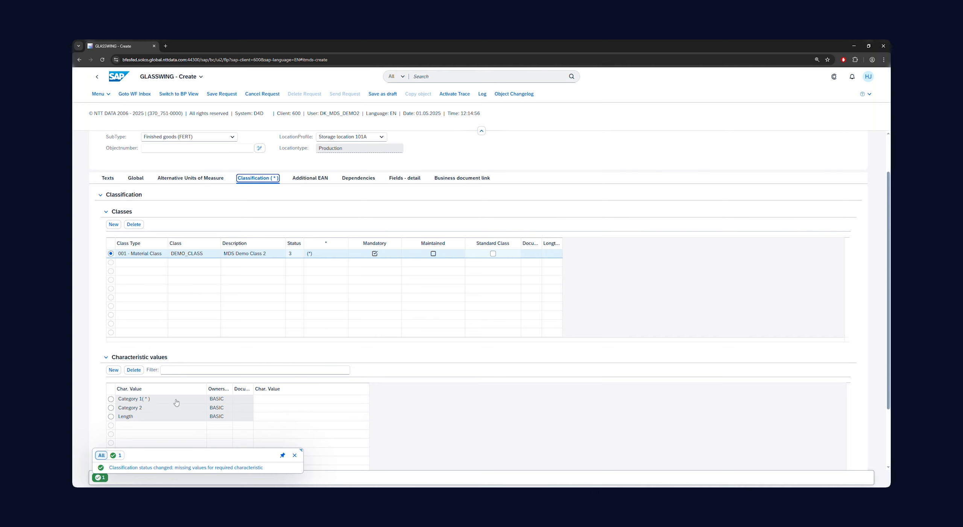
{"action": "left_click", "coordinate": [286, 398]}
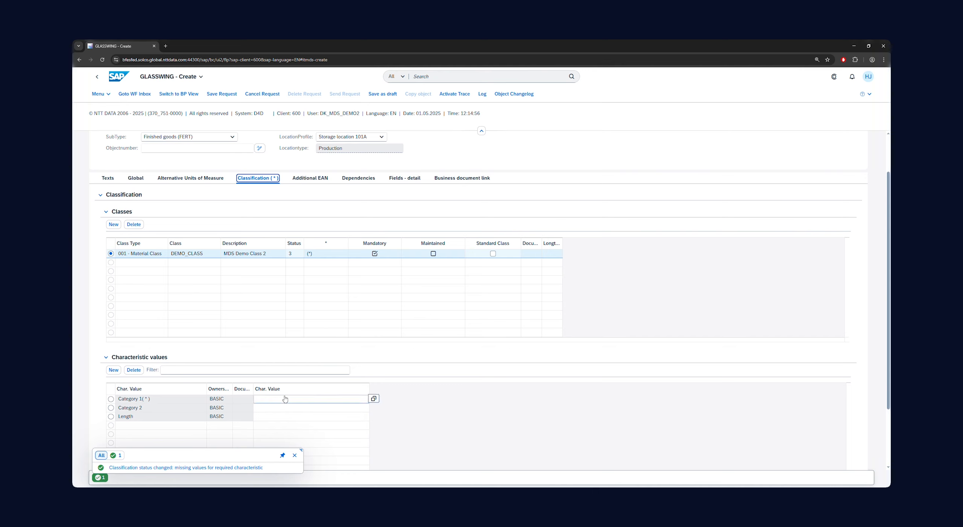
{"action": "left_click", "coordinate": [374, 399]}
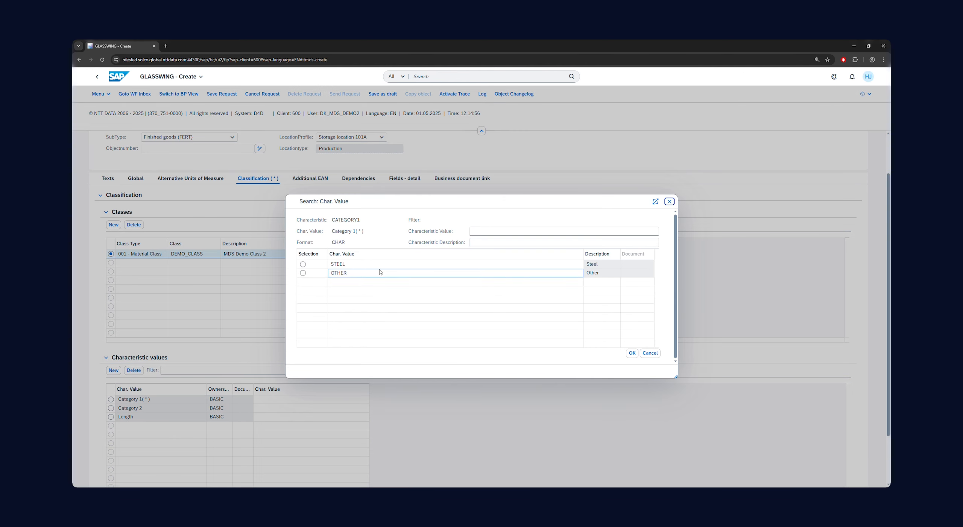
{"action": "left_click", "coordinate": [302, 263]}
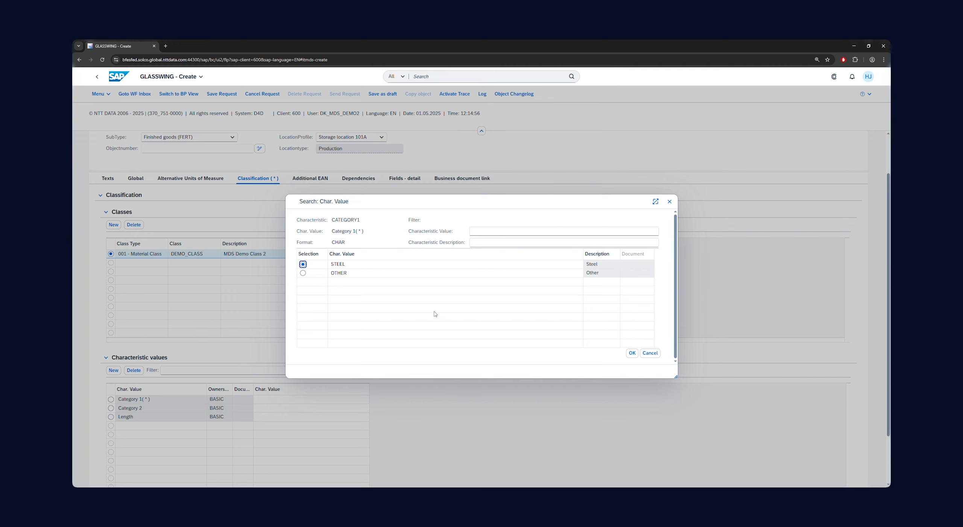
{"action": "left_click", "coordinate": [632, 352]}
{"action": "left_click", "coordinate": [297, 408]}
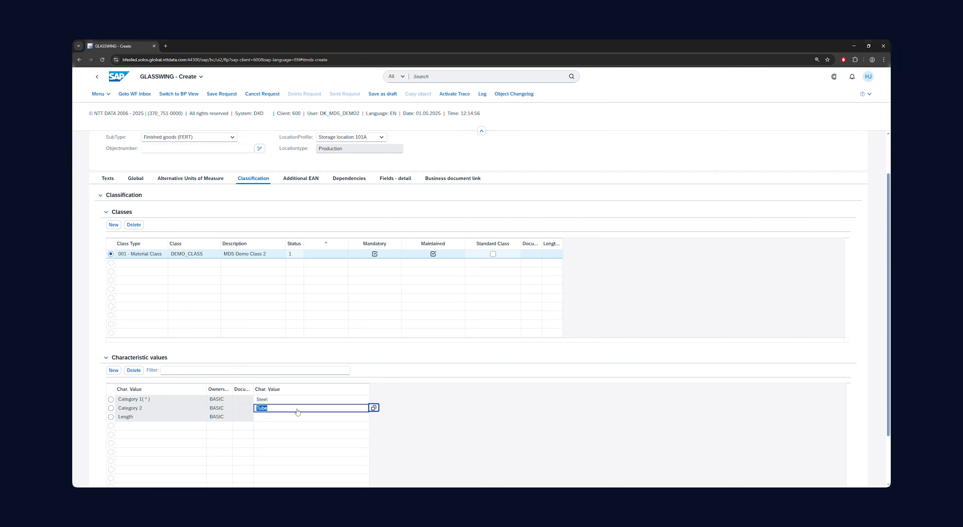
{"action": "left_click", "coordinate": [307, 418]}
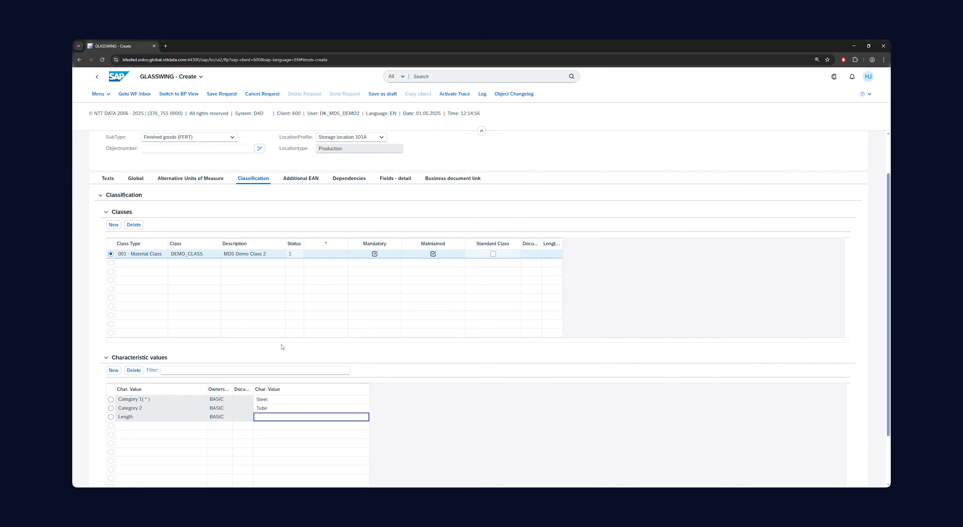
Save the material creation request.
{"action": "scroll", "coordinate": [283, 350], "scroll_direction": "up", "scroll_amount": 2}
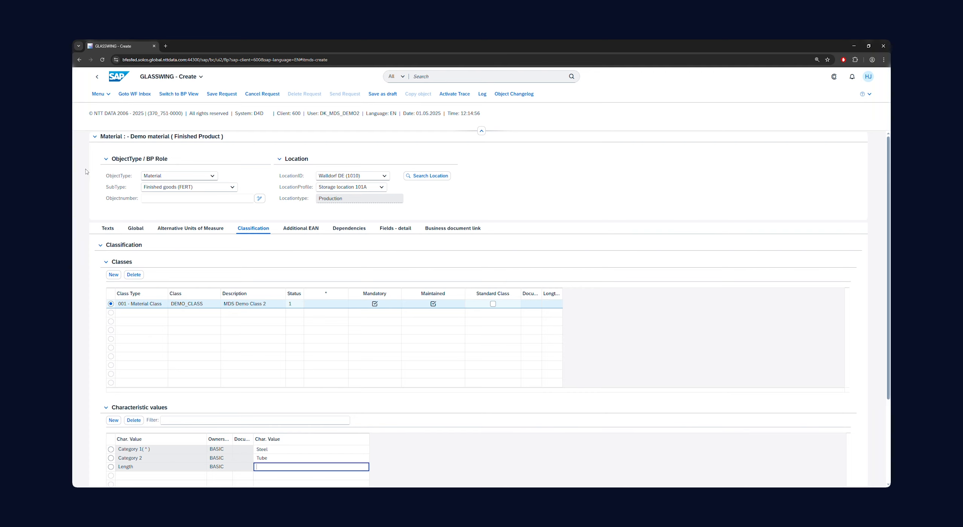
{"action": "left_click", "coordinate": [225, 96]}
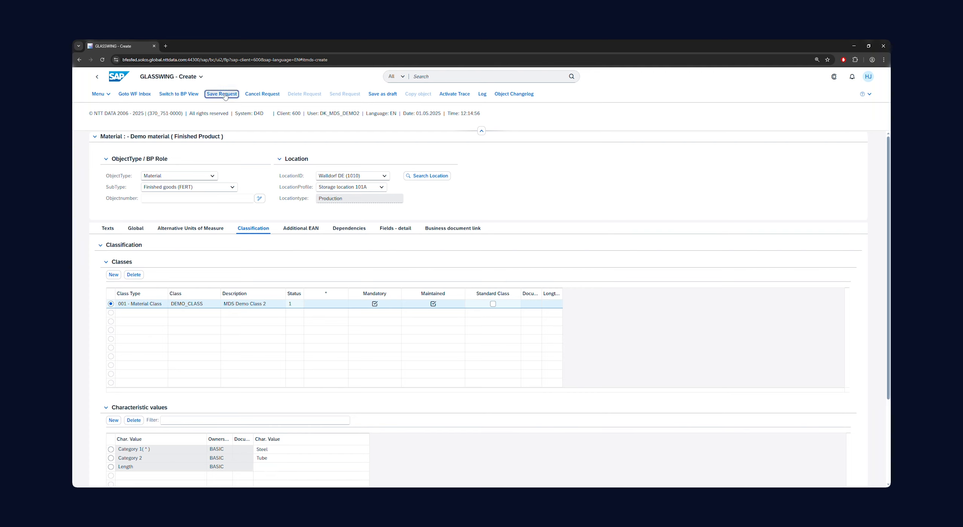